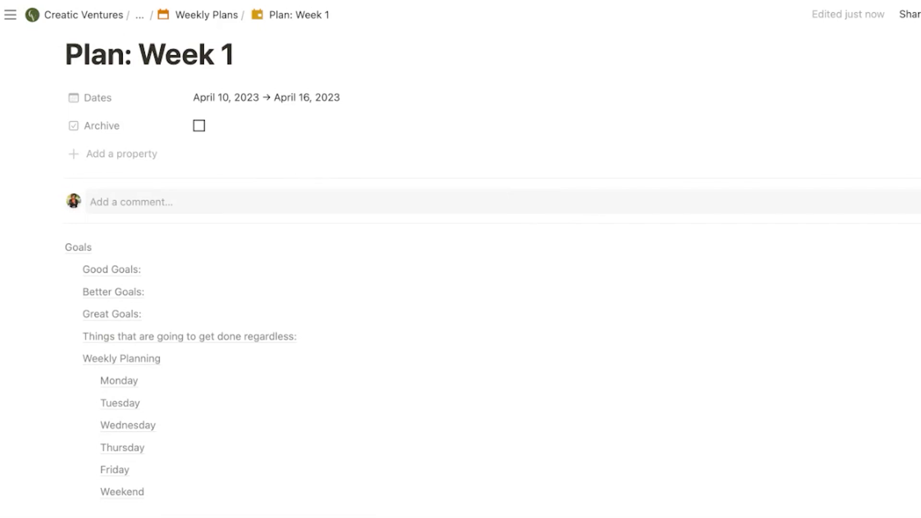
Step: Add the to-dos "Creating new projects" and "Organizing Tasks" under Good Goals in the Week 1 plan
{"action": "scroll", "coordinate": [460, 259], "scroll_direction": "down", "scroll_amount": 10}
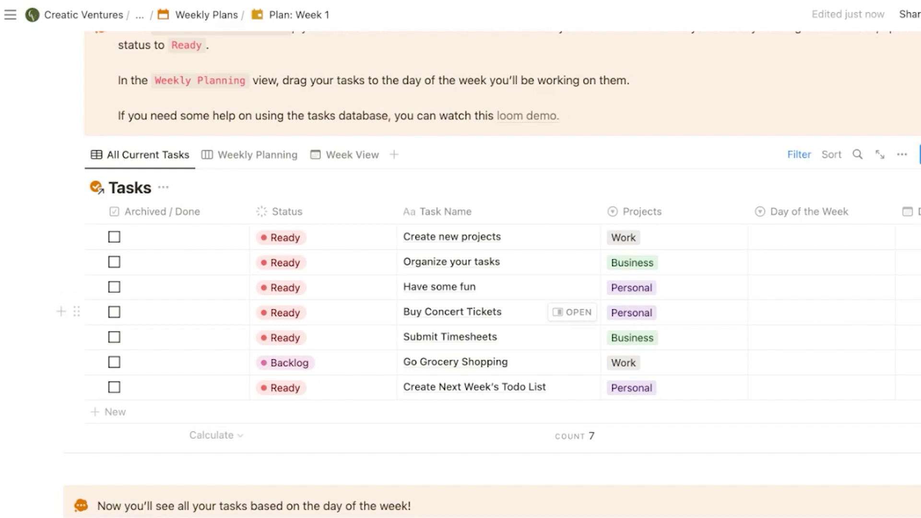
{"action": "scroll", "coordinate": [488, 272], "scroll_direction": "up", "scroll_amount": 1}
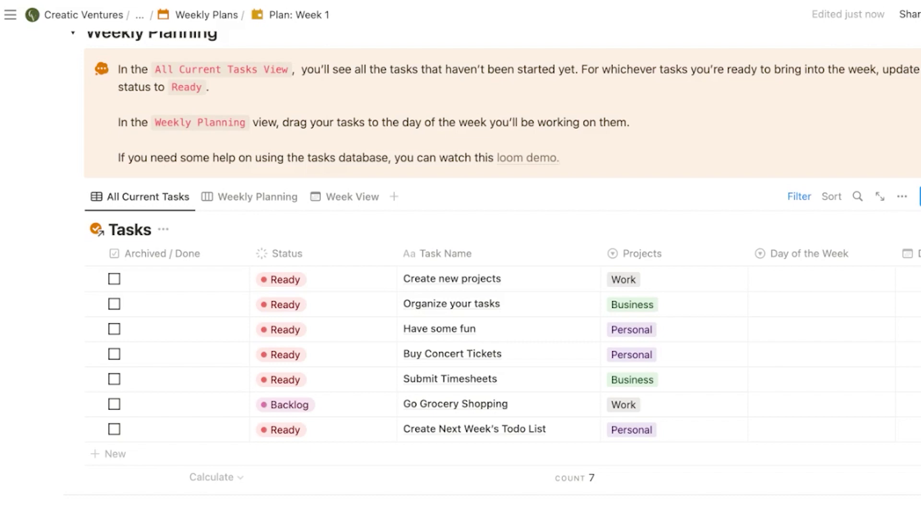
{"action": "scroll", "coordinate": [499, 268], "scroll_direction": "up", "scroll_amount": 1}
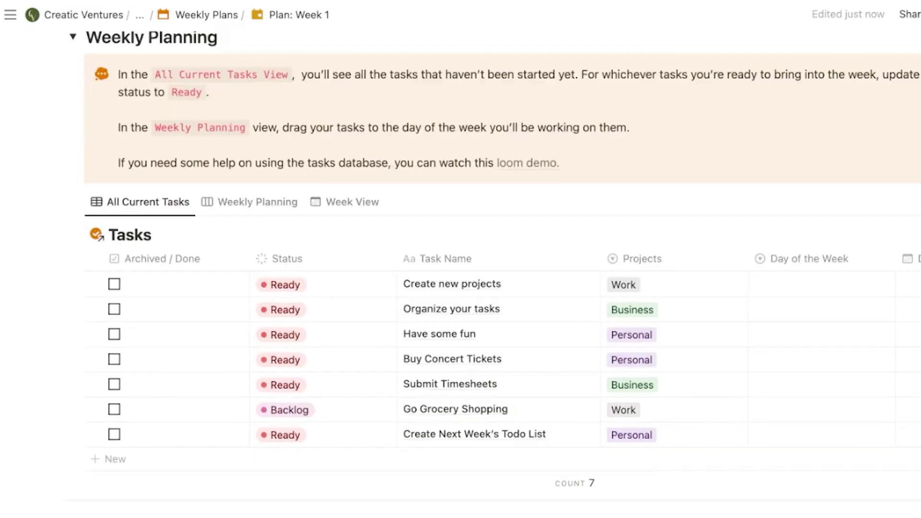
{"action": "scroll", "coordinate": [499, 269], "scroll_direction": "up", "scroll_amount": 5}
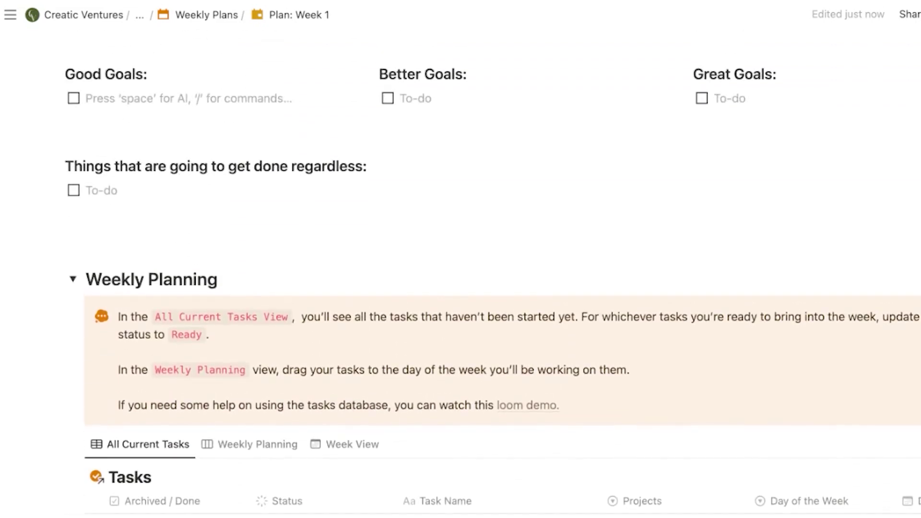
{"action": "type", "text": "Creating new proje"}
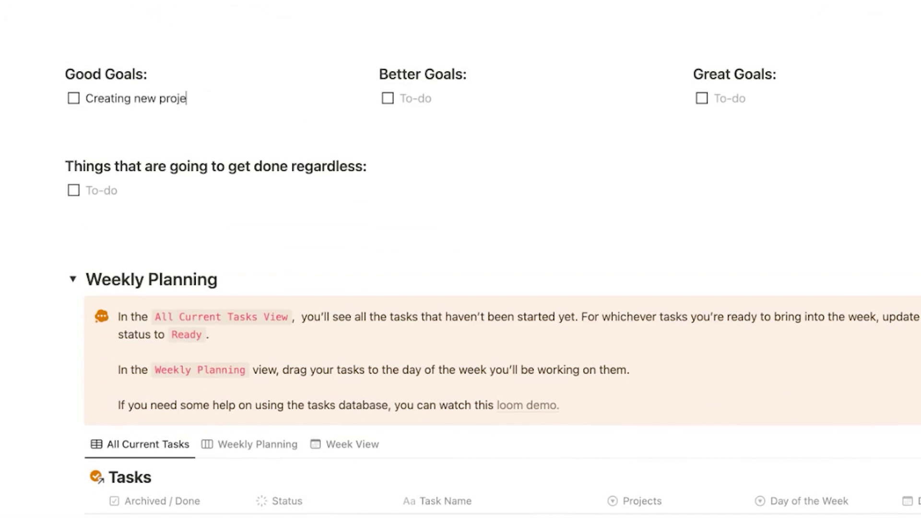
{"action": "type", "text": "cts"}
{"action": "key", "text": "Return"}
{"action": "type", "text": "Organizing Tasks"}
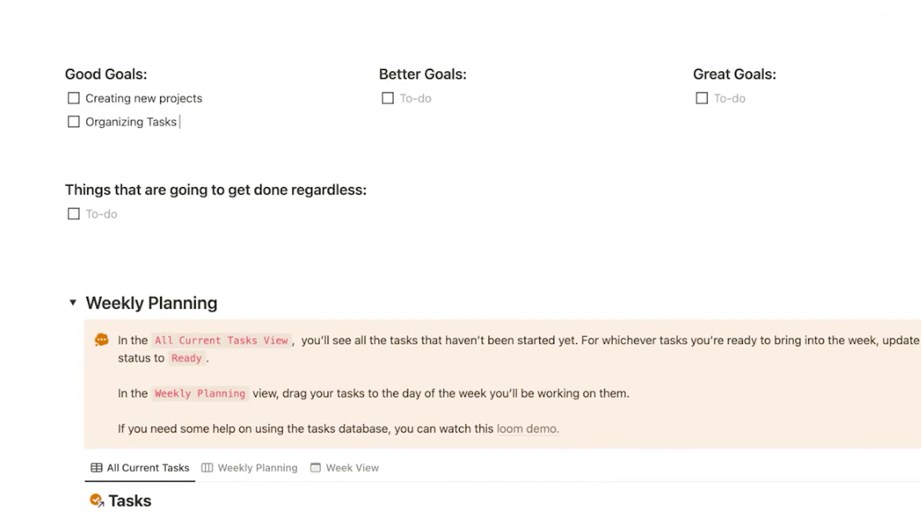
Step: Add the to-dos "Buy Concert Tickets" and "Go Grocery Shopping" under Better Goals
{"action": "scroll", "coordinate": [493, 278], "scroll_direction": "down", "scroll_amount": 5}
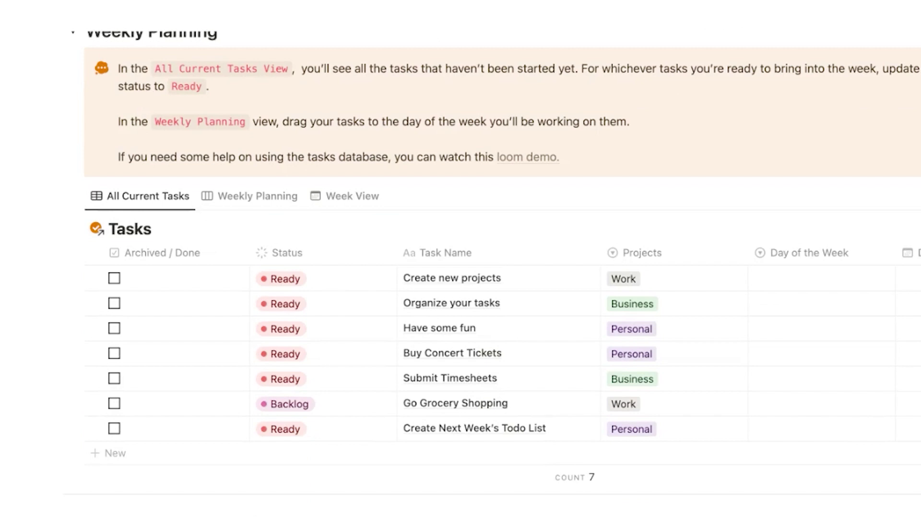
{"action": "scroll", "coordinate": [425, 136], "scroll_direction": "up", "scroll_amount": 6}
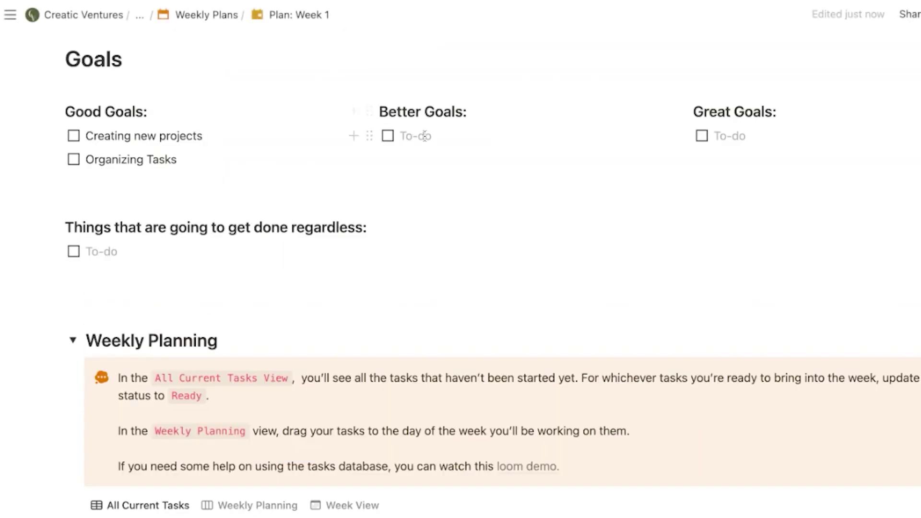
{"action": "left_click", "coordinate": [425, 136]}
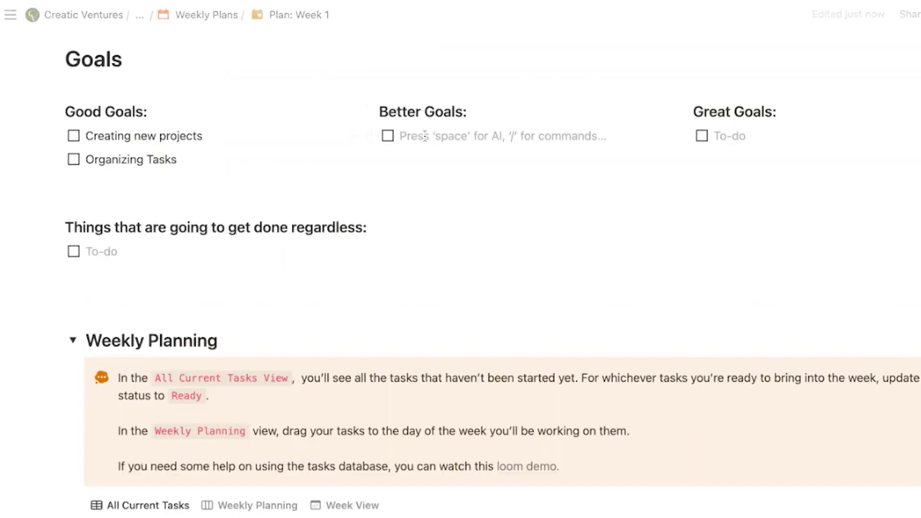
{"action": "type", "text": "Buy Conce"}
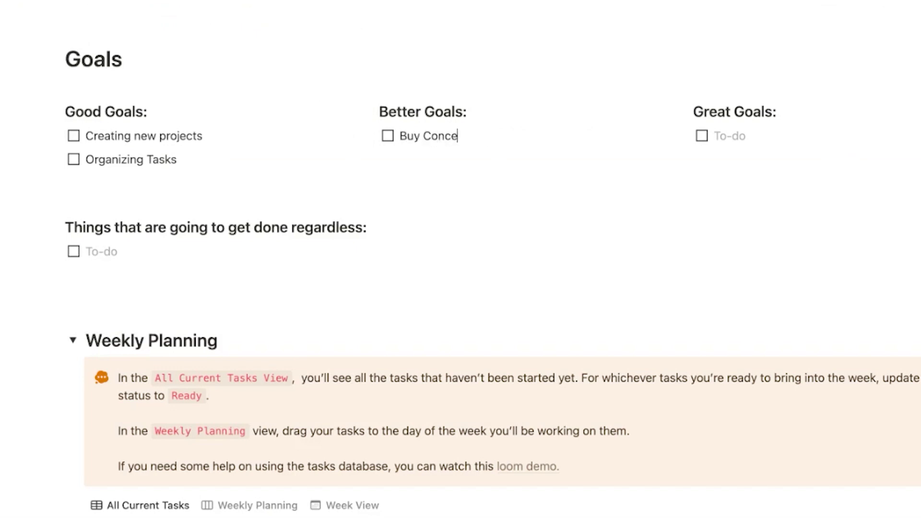
{"action": "type", "text": "rt Tickets"}
{"action": "key", "text": "Return"}
{"action": "scroll", "coordinate": [480, 288], "scroll_direction": "down", "scroll_amount": 6}
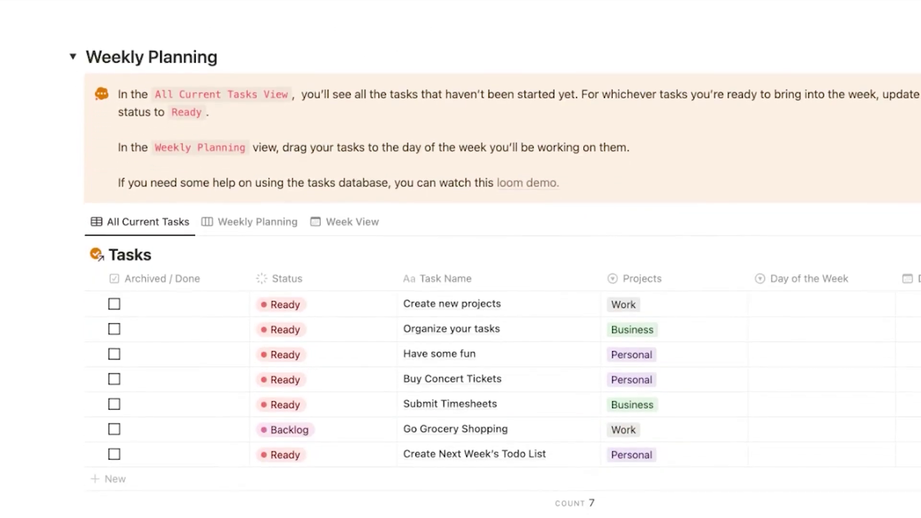
{"action": "scroll", "coordinate": [479, 288], "scroll_direction": "up", "scroll_amount": 5}
{"action": "type", "text": "Go Grocery"}
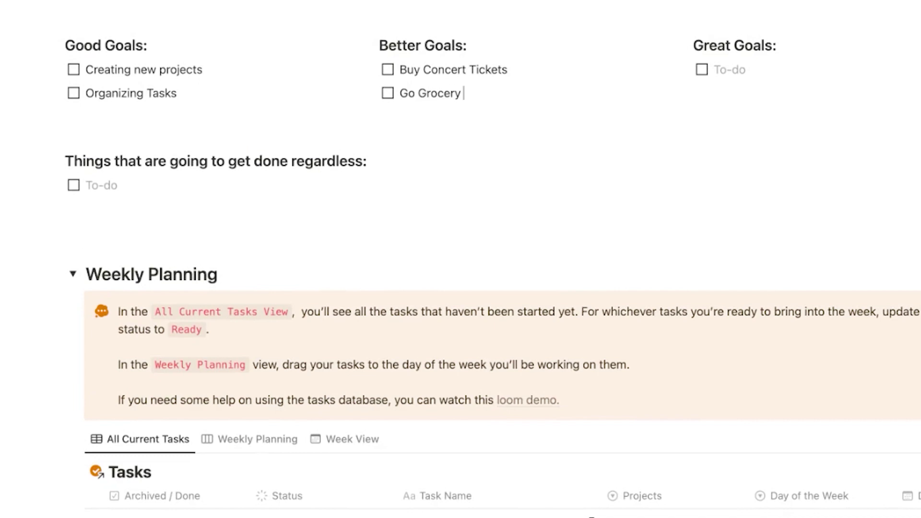
Step: Add the to-dos "Have some fun" and "Create Next Week's Todo List" under Great Goals
{"action": "scroll", "coordinate": [479, 288], "scroll_direction": "down", "scroll_amount": 7}
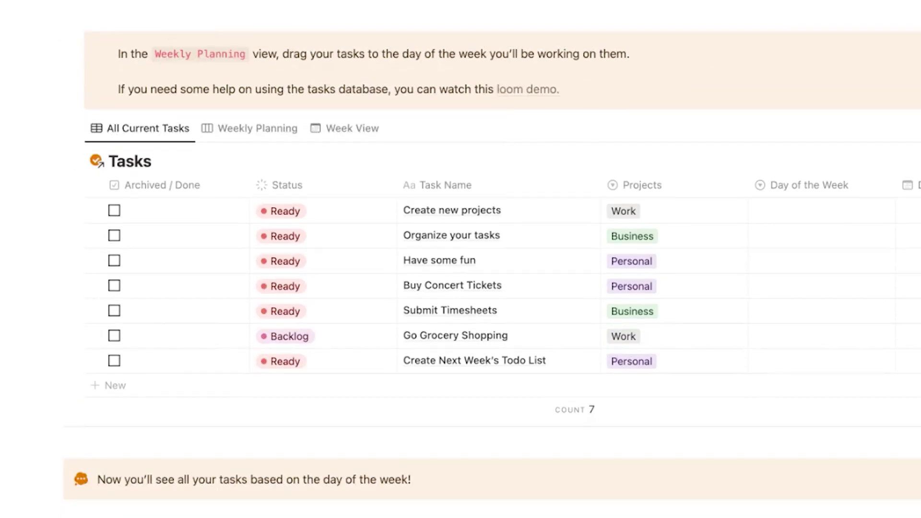
{"action": "scroll", "coordinate": [728, 135], "scroll_direction": "up", "scroll_amount": 8}
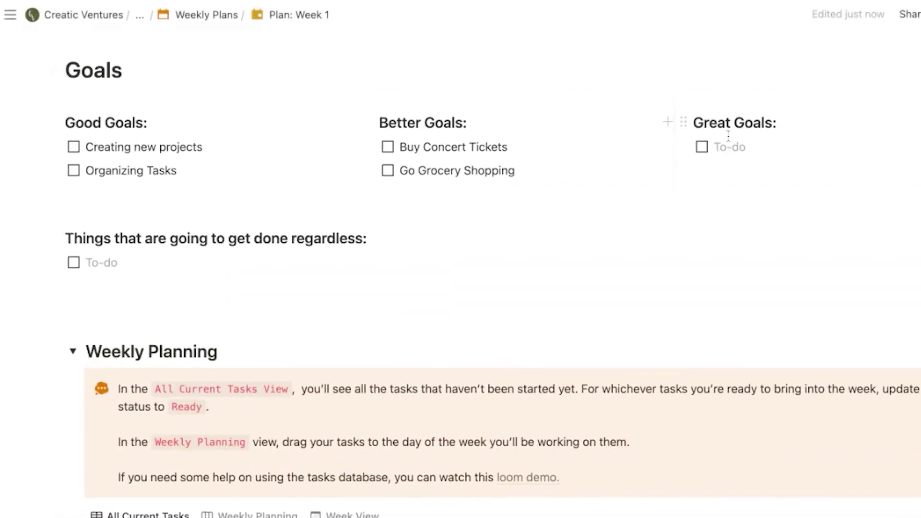
{"action": "left_click", "coordinate": [728, 135]}
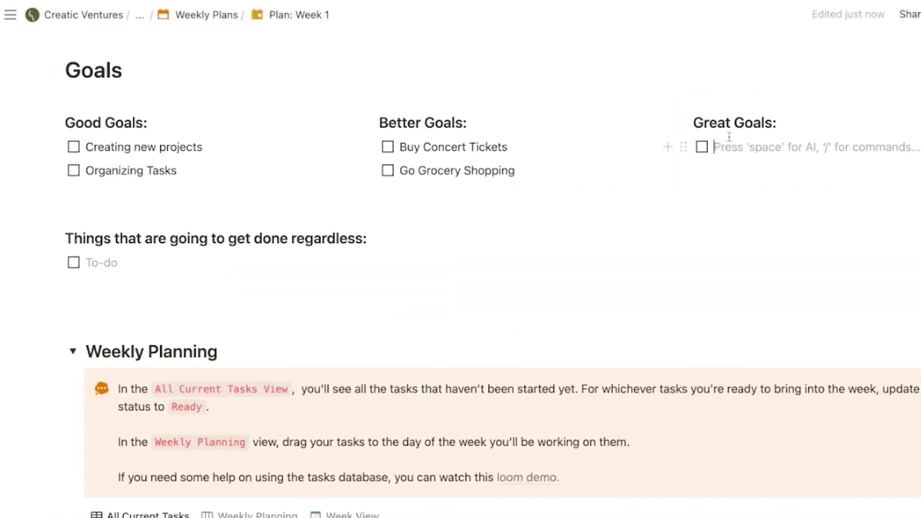
{"action": "type", "text": "Have some fun"}
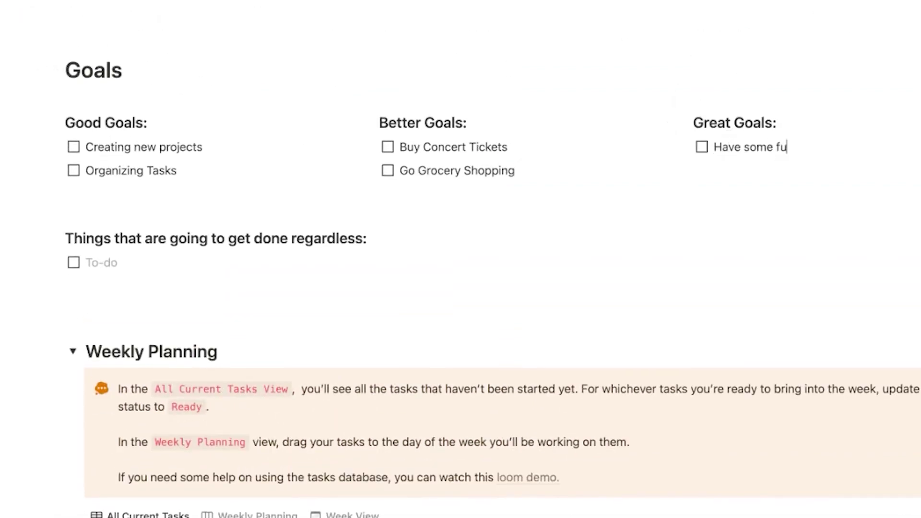
{"action": "key", "text": "Return"}
{"action": "scroll", "coordinate": [492, 286], "scroll_direction": "down", "scroll_amount": 2}
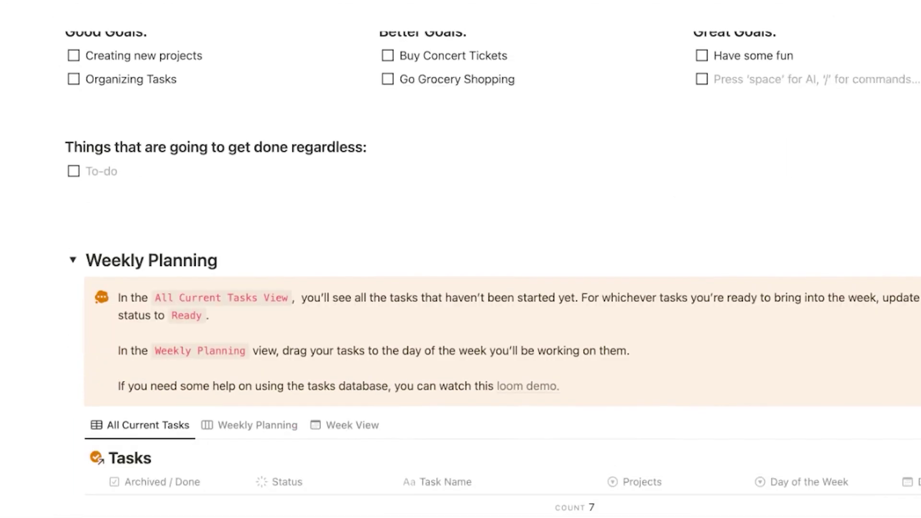
{"action": "type", "text": "Create"}
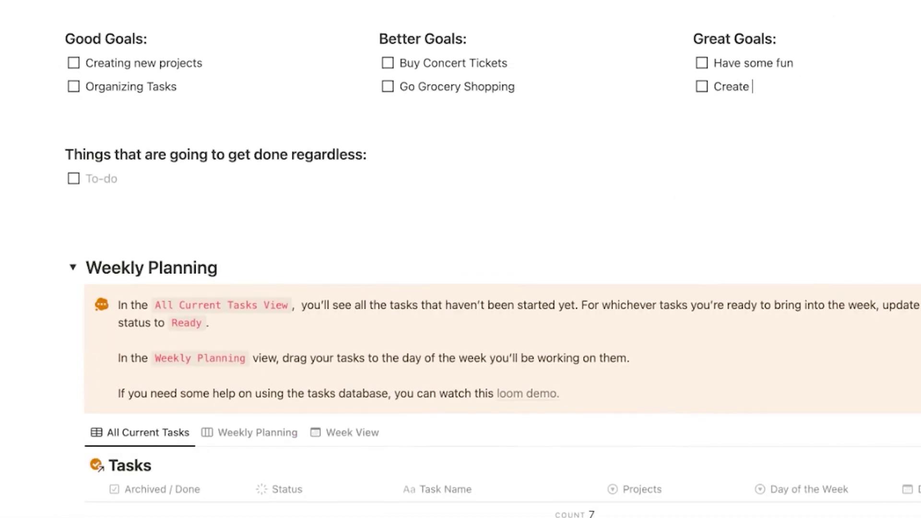
{"action": "type", "text": " Next Week's Todo List"}
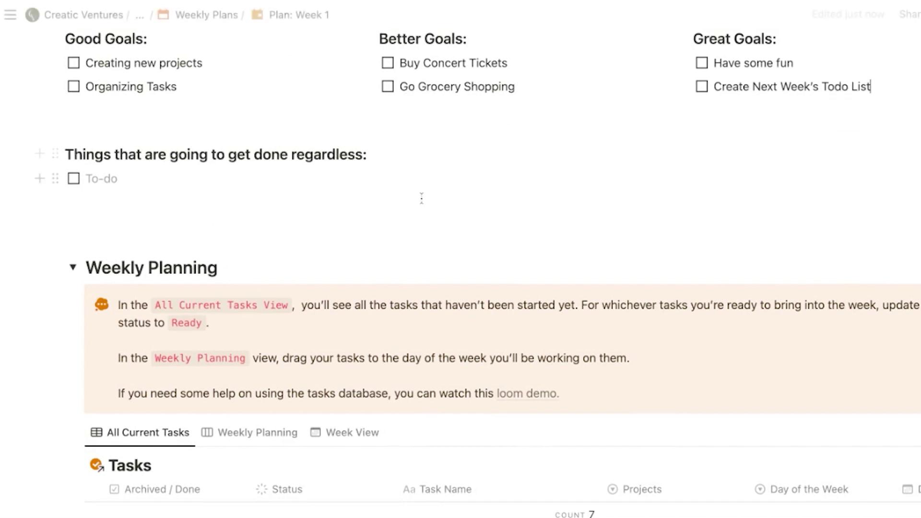
Step: Add the to-do "Submitting my Timesheet" under "Things that are going to get done regardless"
{"action": "left_click", "coordinate": [237, 175]}
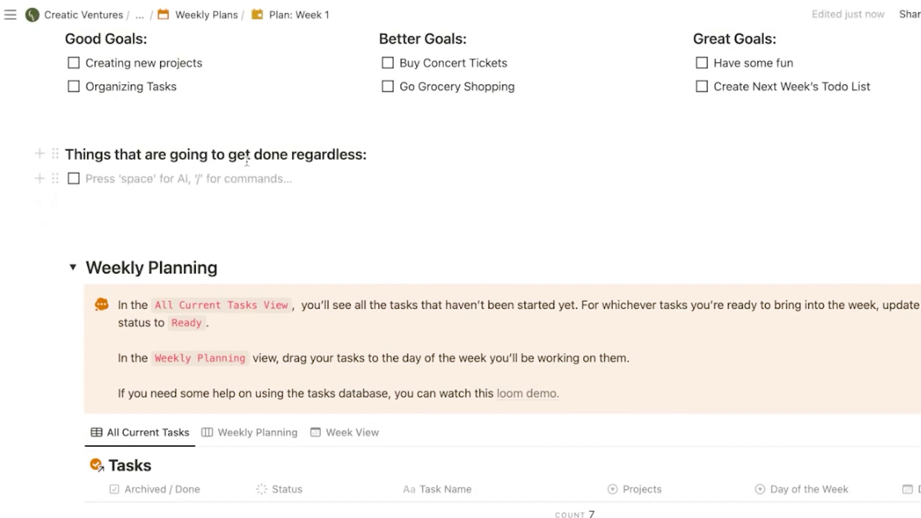
{"action": "type", "text": "Subm"}
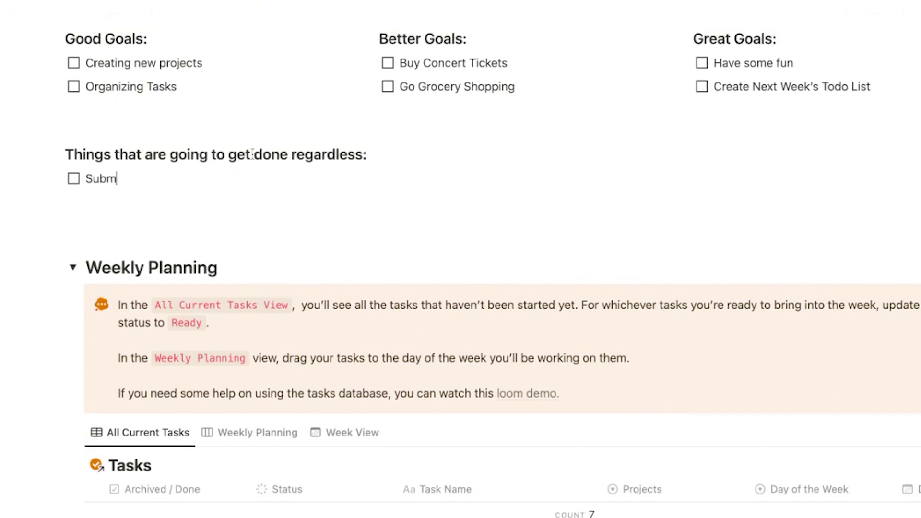
{"action": "type", "text": "itting my Ti"}
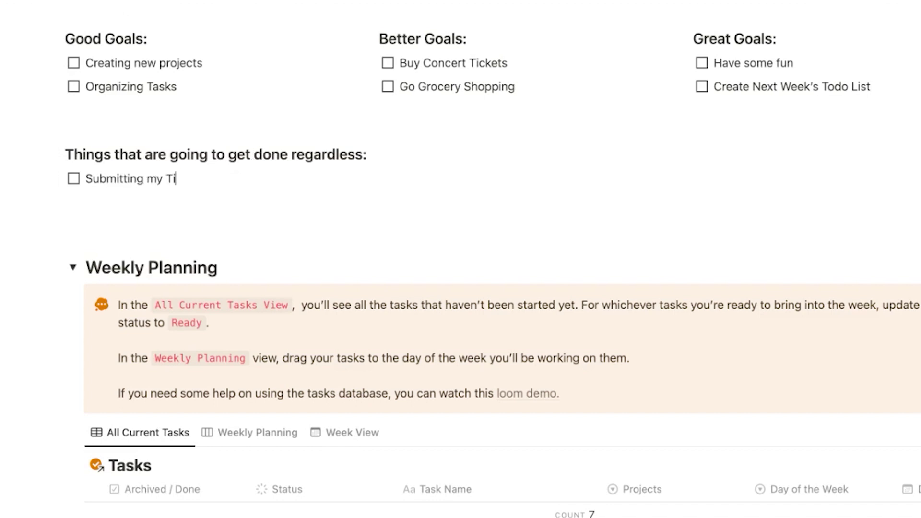
{"action": "type", "text": "mesheet"}
Step: Set the status of the Go Grocery Shopping task to Ready in the Tasks table
{"action": "scroll", "coordinate": [137, 263], "scroll_direction": "down", "scroll_amount": 5}
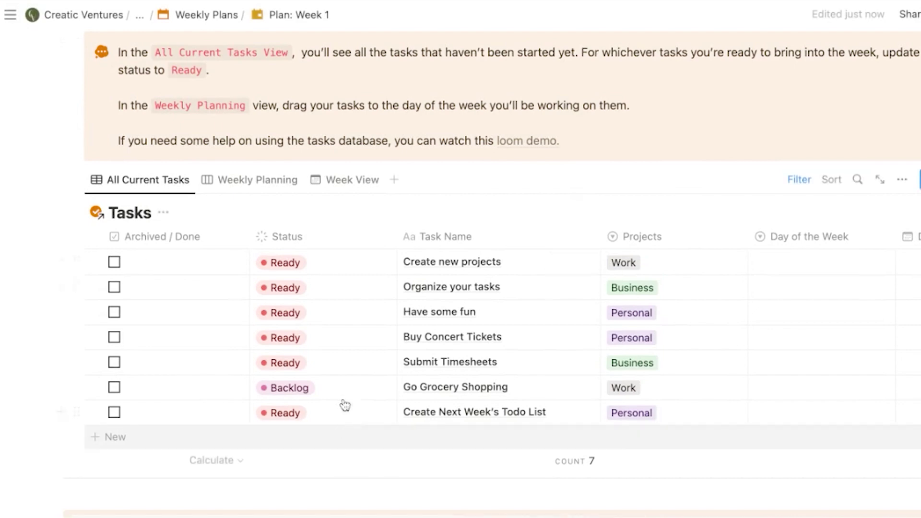
{"action": "left_click", "coordinate": [338, 394]}
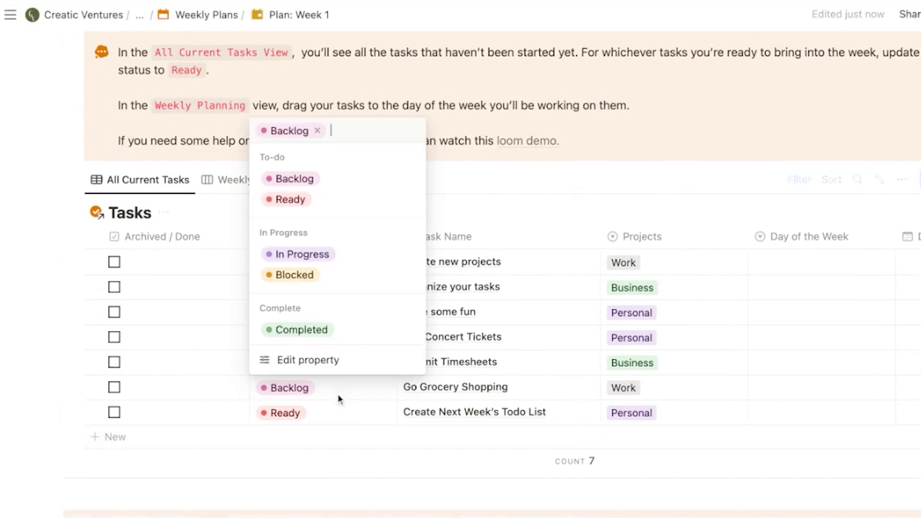
{"action": "left_click", "coordinate": [345, 196]}
Step: Switch the Tasks database to the Weekly Planning view and set the Have some fun task's Day of the Week to Friday
{"action": "left_click", "coordinate": [267, 181]}
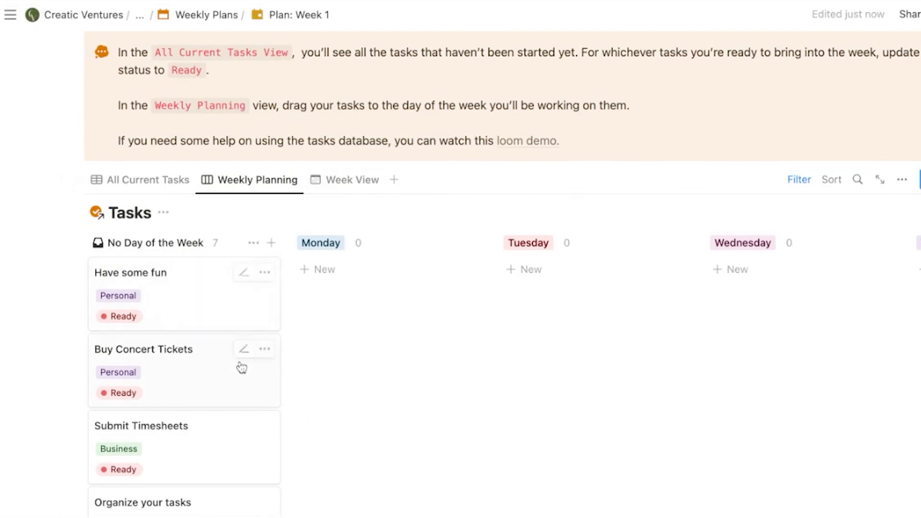
{"action": "scroll", "coordinate": [241, 368], "scroll_direction": "down", "scroll_amount": 2}
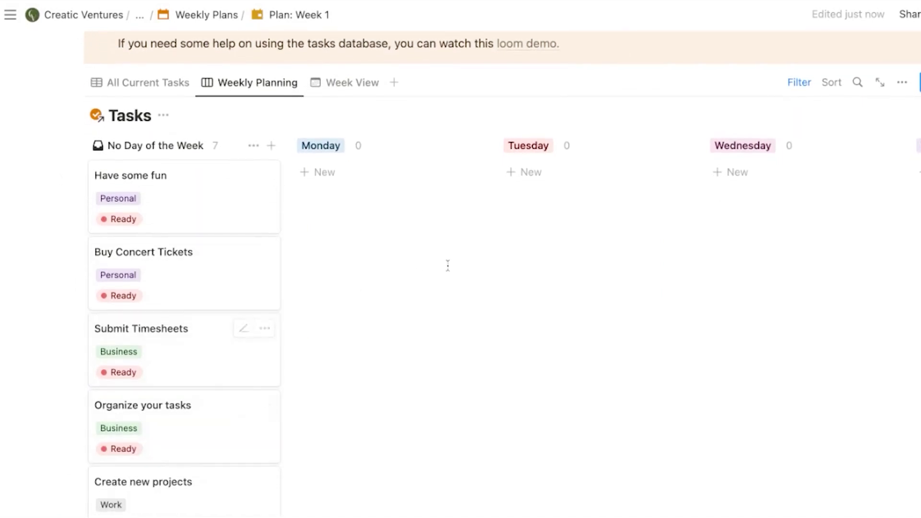
{"action": "scroll", "coordinate": [448, 263], "scroll_direction": "right", "scroll_amount": 10}
{"action": "scroll", "coordinate": [448, 265], "scroll_direction": "left", "scroll_amount": 10}
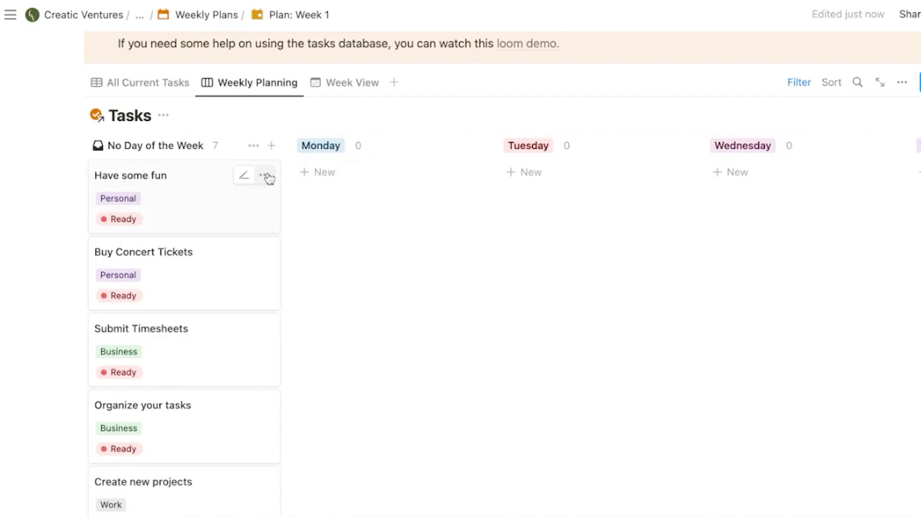
{"action": "right_click", "coordinate": [286, 221]}
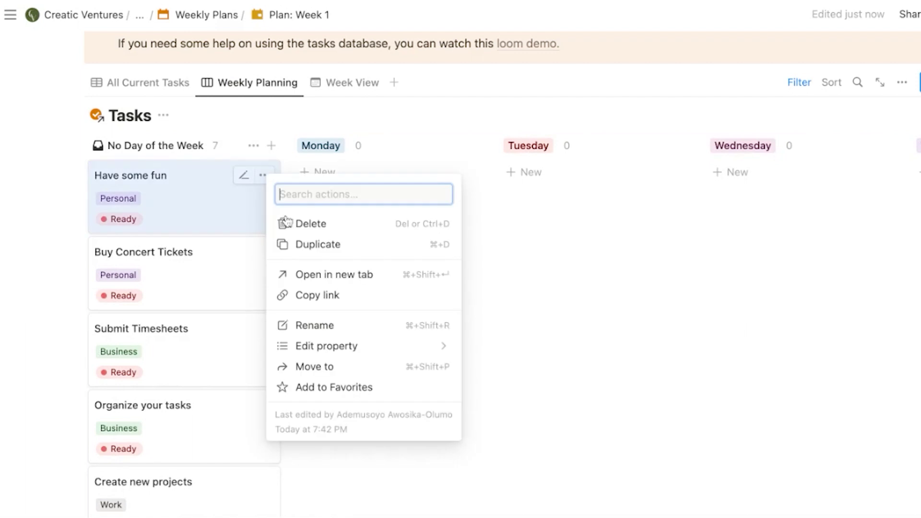
{"action": "mouse_move", "coordinate": [347, 348]}
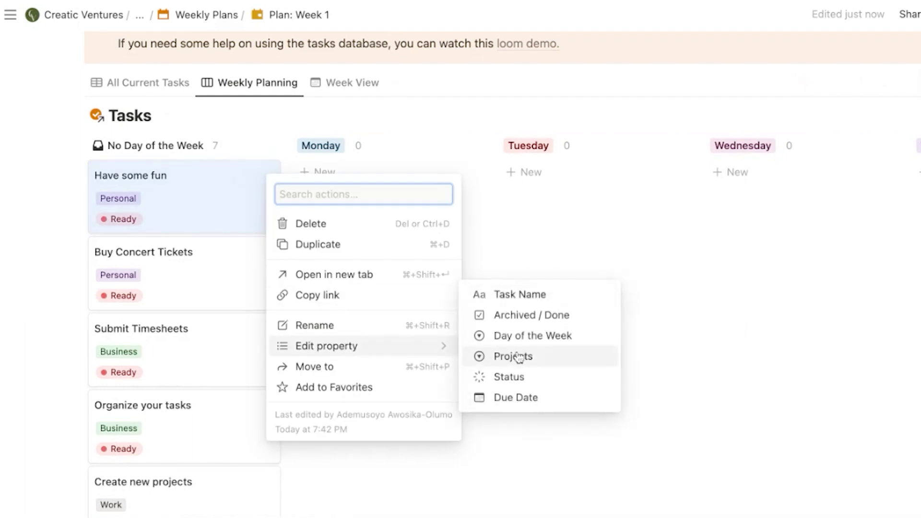
{"action": "left_click", "coordinate": [532, 339]}
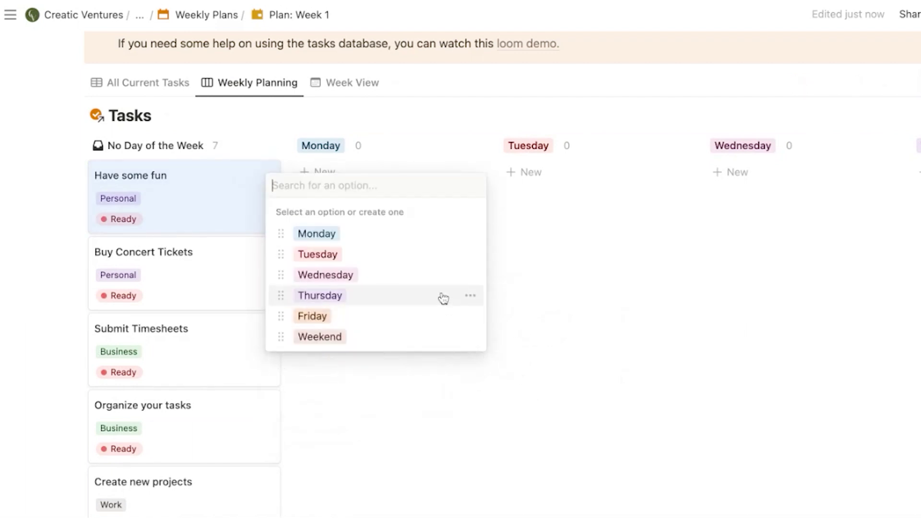
{"action": "left_click", "coordinate": [442, 317]}
Step: Set the Buy Concert Tickets task's Day of the Week to Wednesday
{"action": "left_click", "coordinate": [265, 178]}
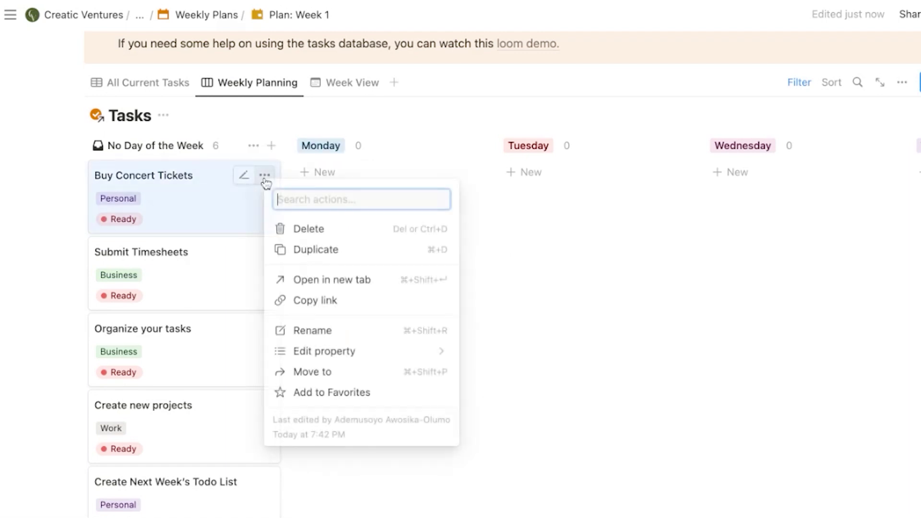
{"action": "mouse_move", "coordinate": [349, 360]}
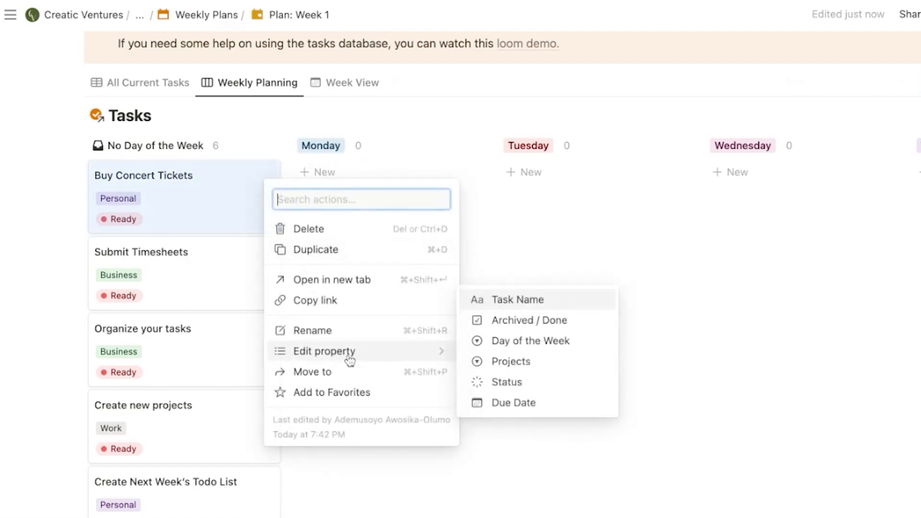
{"action": "left_click", "coordinate": [511, 341]}
{"action": "left_click", "coordinate": [404, 290]}
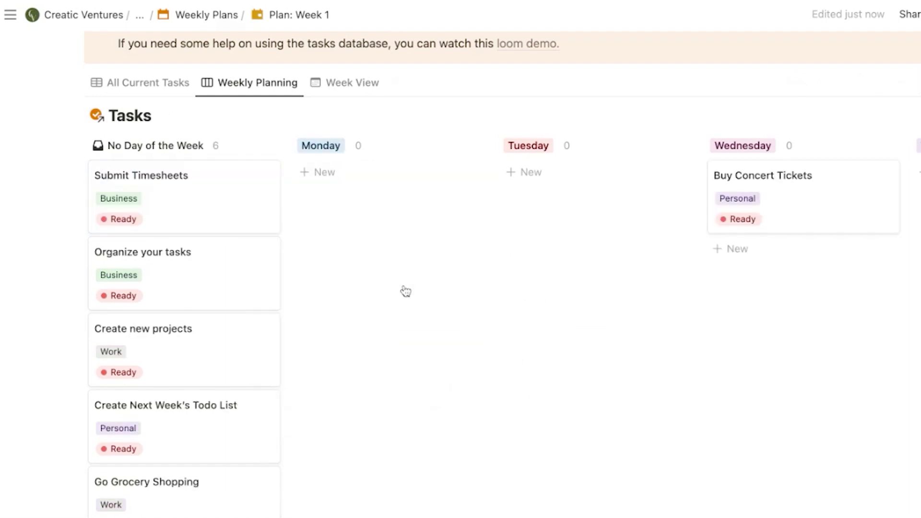
Step: Set the Submit Timesheets task's Day of the Week to Monday
{"action": "left_click", "coordinate": [264, 176]}
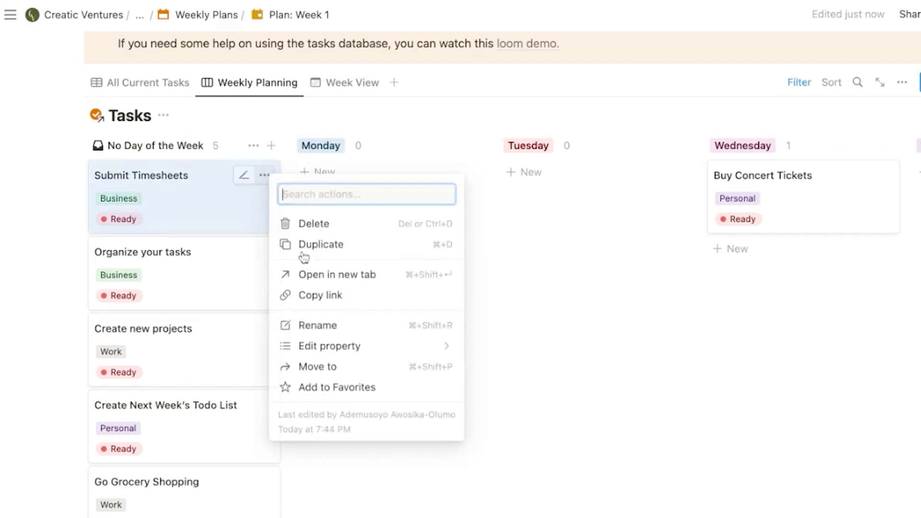
{"action": "mouse_move", "coordinate": [393, 351]}
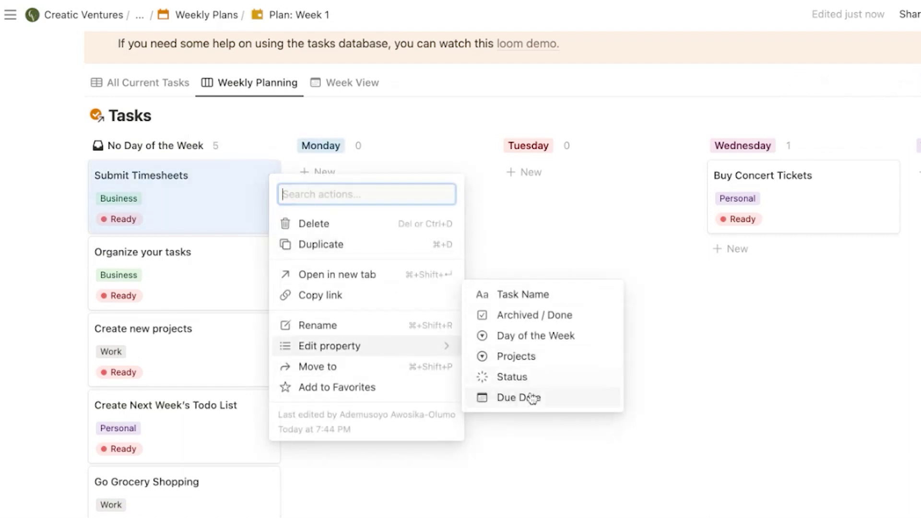
{"action": "left_click", "coordinate": [548, 337]}
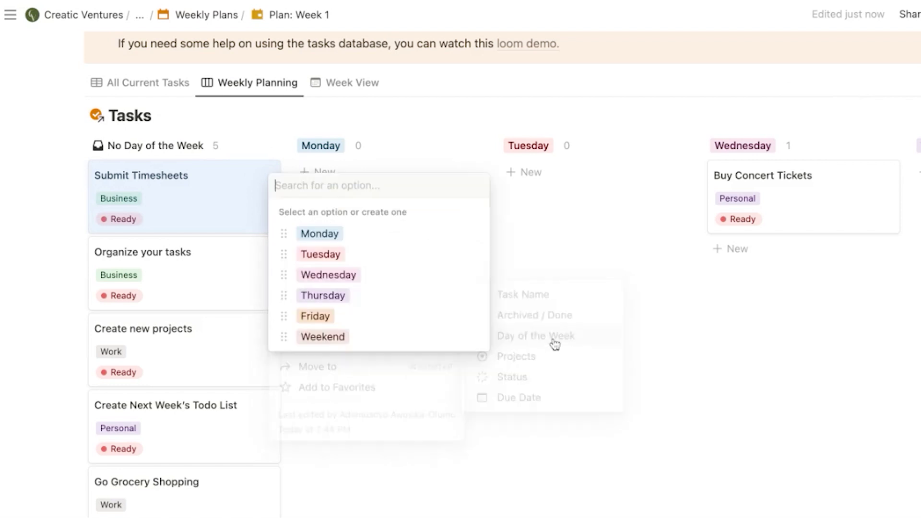
{"action": "left_click", "coordinate": [405, 238]}
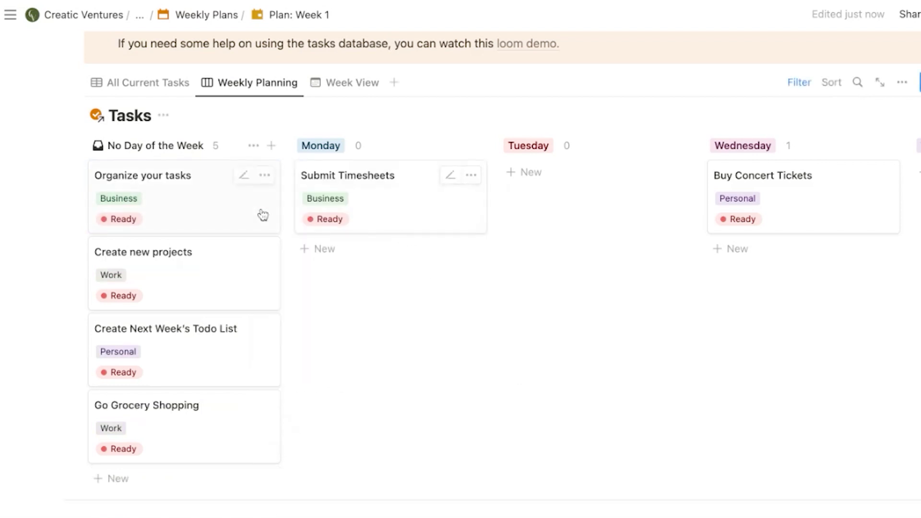
Step: Assign the Organize your tasks and Create new projects tasks to Monday on the Weekly Planning board
{"action": "left_click", "coordinate": [266, 182]}
{"action": "mouse_move", "coordinate": [344, 362]}
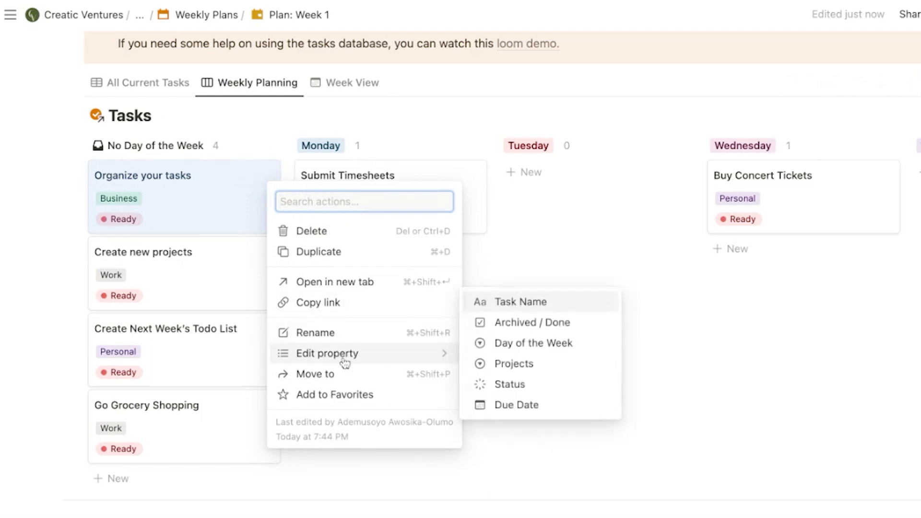
{"action": "left_click", "coordinate": [549, 346]}
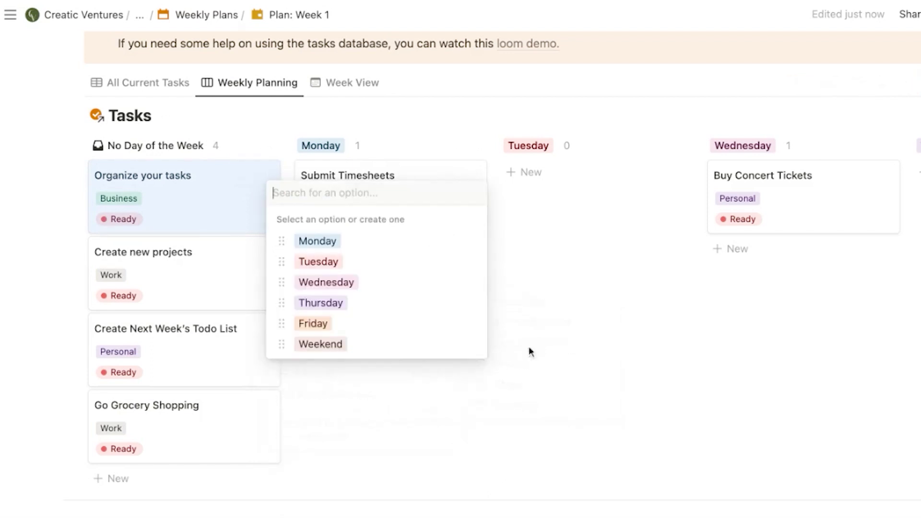
{"action": "left_click", "coordinate": [408, 244]}
{"action": "left_click_drag", "start_coordinate": [156, 189], "coordinate": [339, 336]}
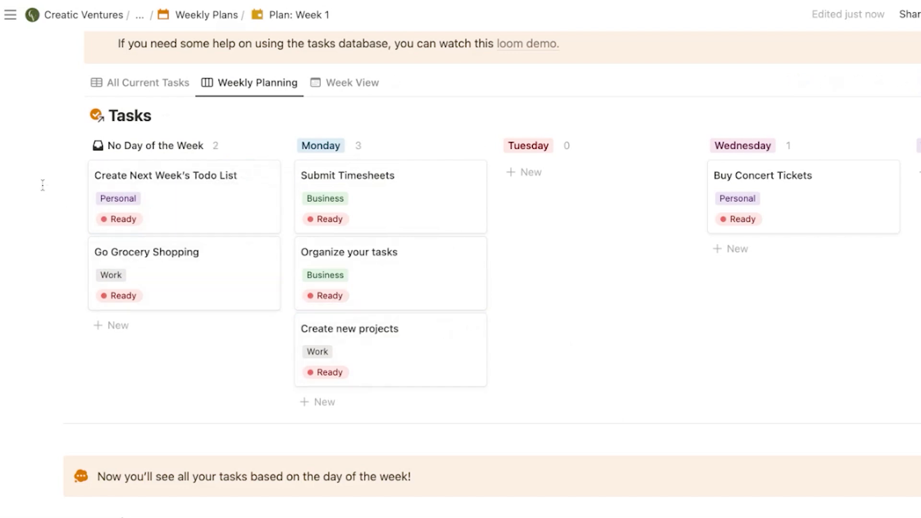
Step: Set the Day of the Week to Weekend for both Create Next Week's Todo List and Go Grocery Shopping
{"action": "left_click_drag", "start_coordinate": [41, 185], "coordinate": [279, 309]}
{"action": "left_click", "coordinate": [265, 178]}
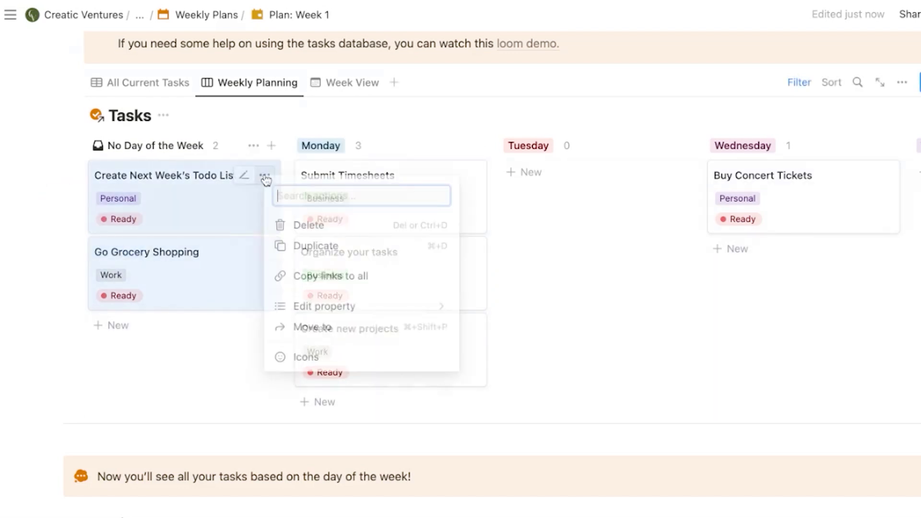
{"action": "mouse_move", "coordinate": [319, 307]}
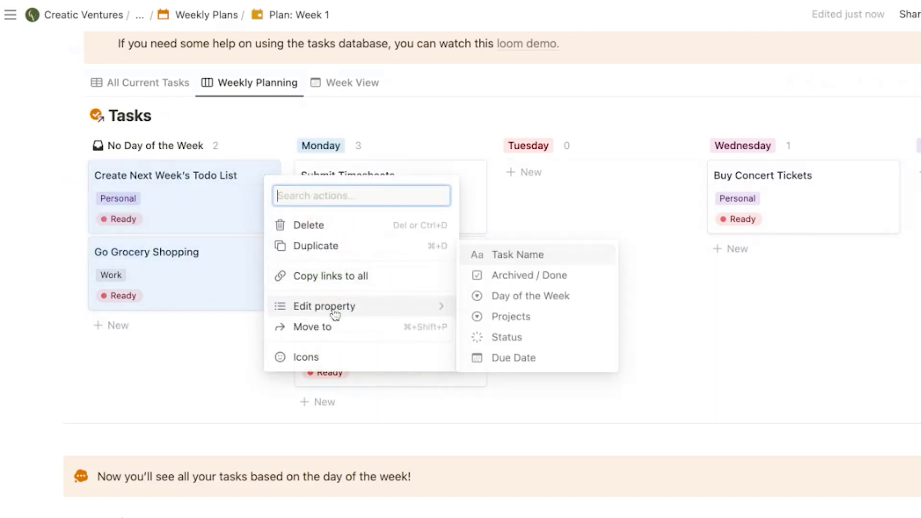
{"action": "left_click", "coordinate": [554, 297]}
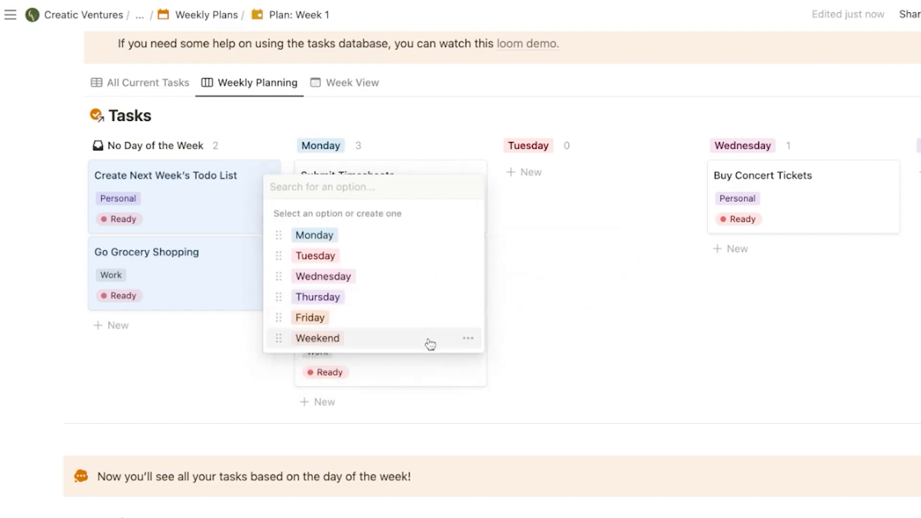
{"action": "left_click", "coordinate": [428, 340]}
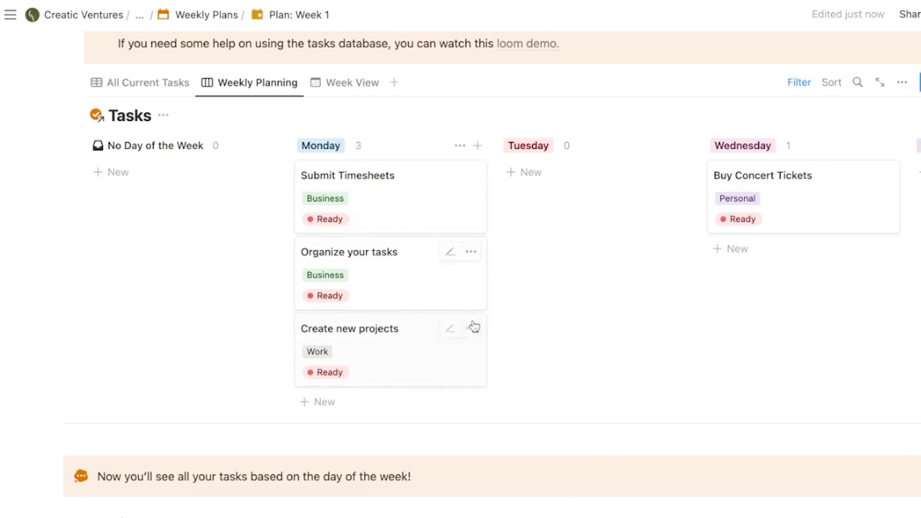
Step: Check the due date shared by the three Monday tasks: Submit Timesheets, Organize your tasks and Create new projects
{"action": "left_click_drag", "start_coordinate": [504, 374], "coordinate": [425, 186]}
{"action": "left_click", "coordinate": [473, 176]}
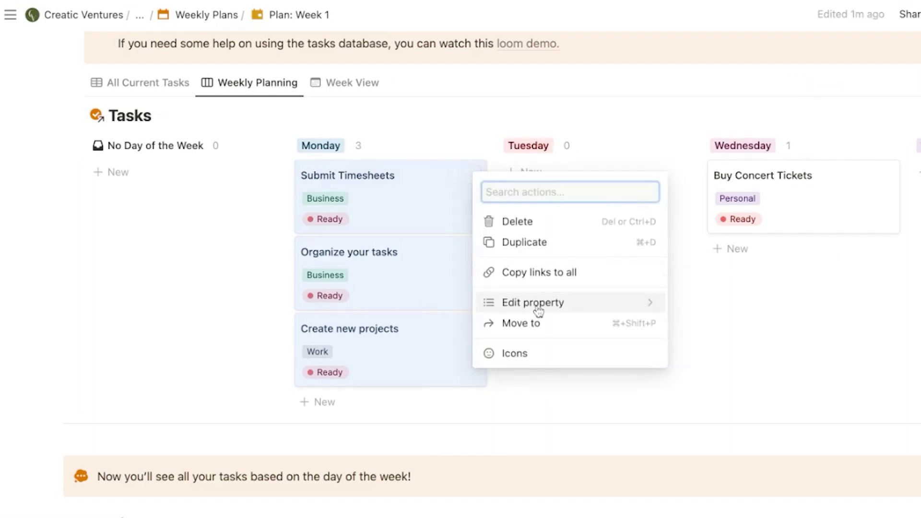
{"action": "mouse_move", "coordinate": [545, 307]}
{"action": "left_click", "coordinate": [731, 359]}
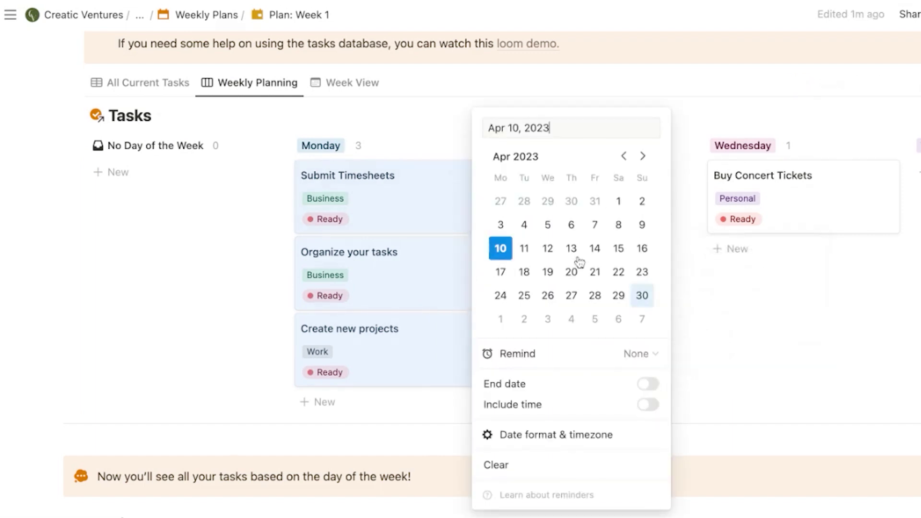
{"action": "left_click", "coordinate": [747, 313]}
Step: Set the Due Date of the Buy Concert Tickets task to Apr 12, 2023
{"action": "scroll", "coordinate": [744, 255], "scroll_direction": "right", "scroll_amount": 4}
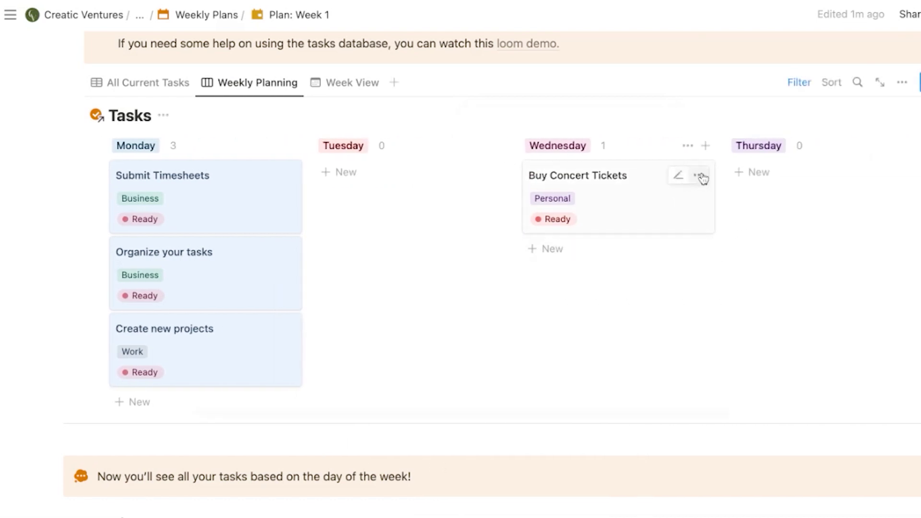
{"action": "left_click", "coordinate": [700, 176]}
{"action": "mouse_move", "coordinate": [785, 350]}
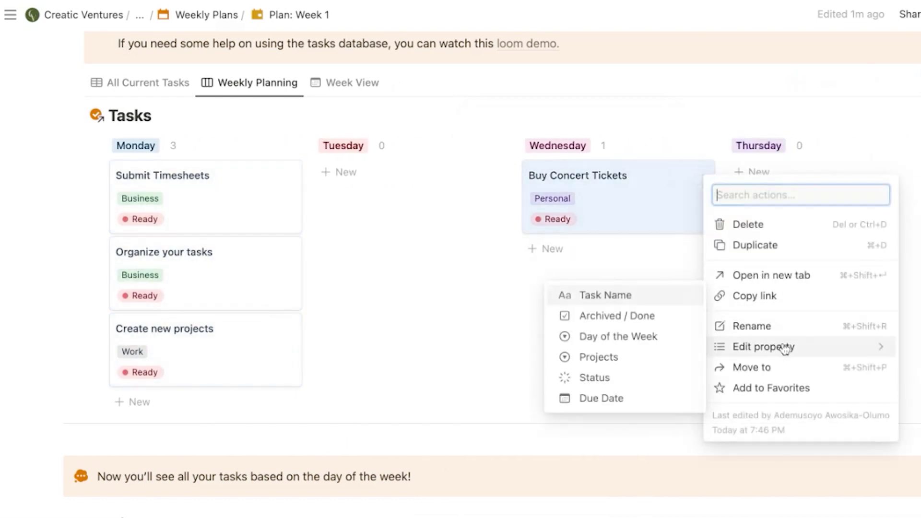
{"action": "left_click", "coordinate": [672, 398]}
{"action": "left_click", "coordinate": [780, 250]}
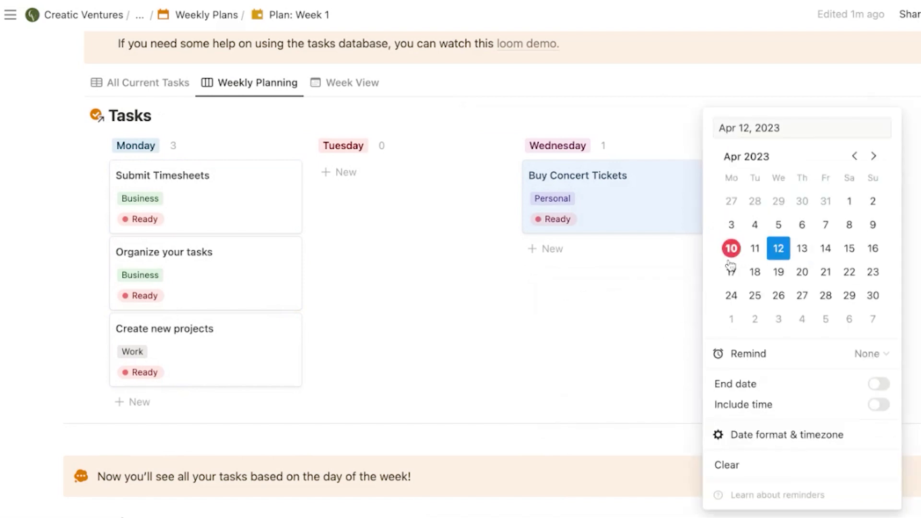
{"action": "left_click", "coordinate": [578, 317]}
Step: Set the Due Date of the Have some fun task to Apr 14, 2023
{"action": "scroll", "coordinate": [662, 216], "scroll_direction": "right", "scroll_amount": 7}
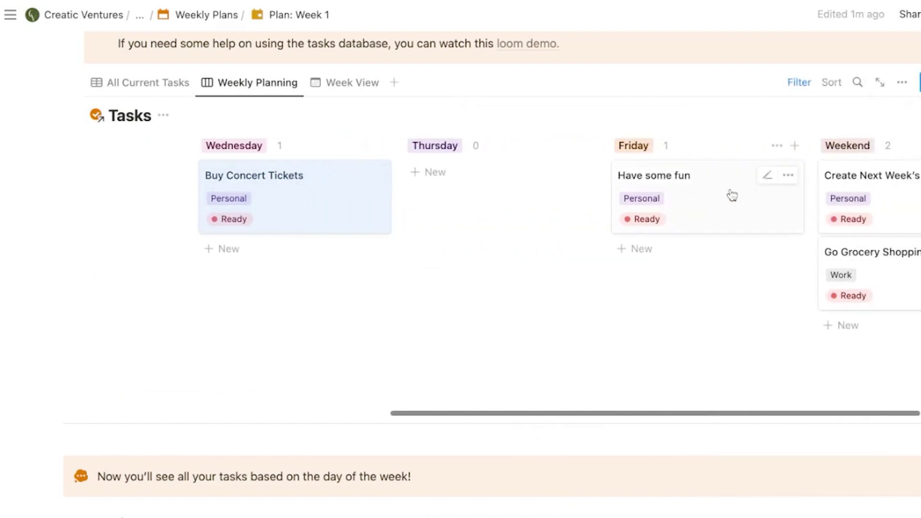
{"action": "left_click", "coordinate": [789, 175]}
{"action": "mouse_move", "coordinate": [847, 348]}
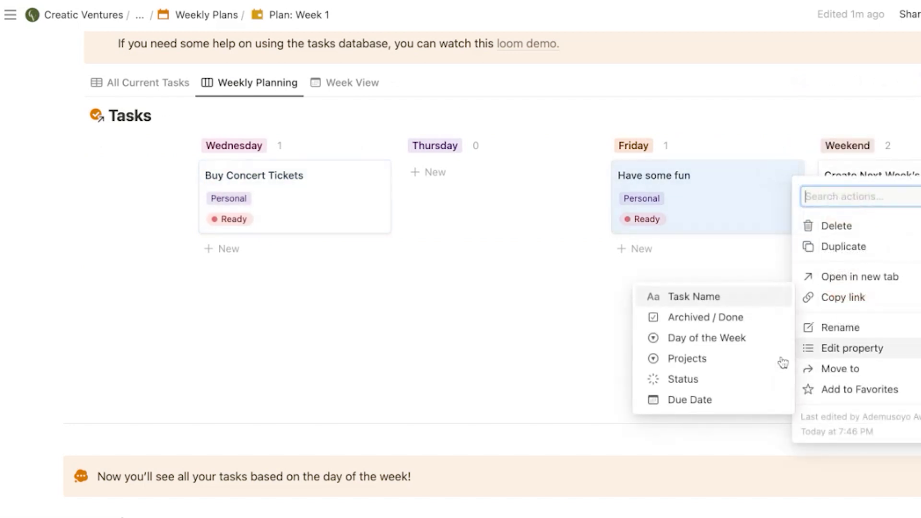
{"action": "left_click", "coordinate": [753, 401]}
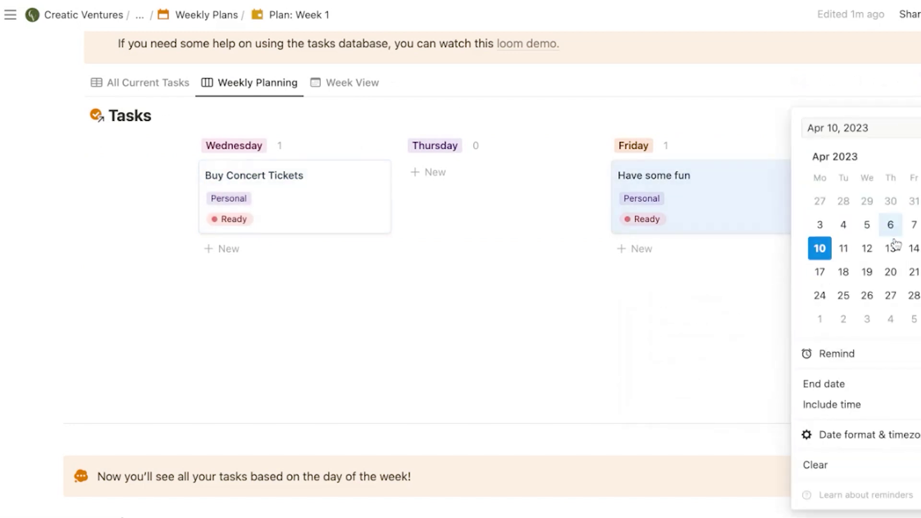
{"action": "left_click", "coordinate": [914, 248]}
{"action": "left_click", "coordinate": [737, 289]}
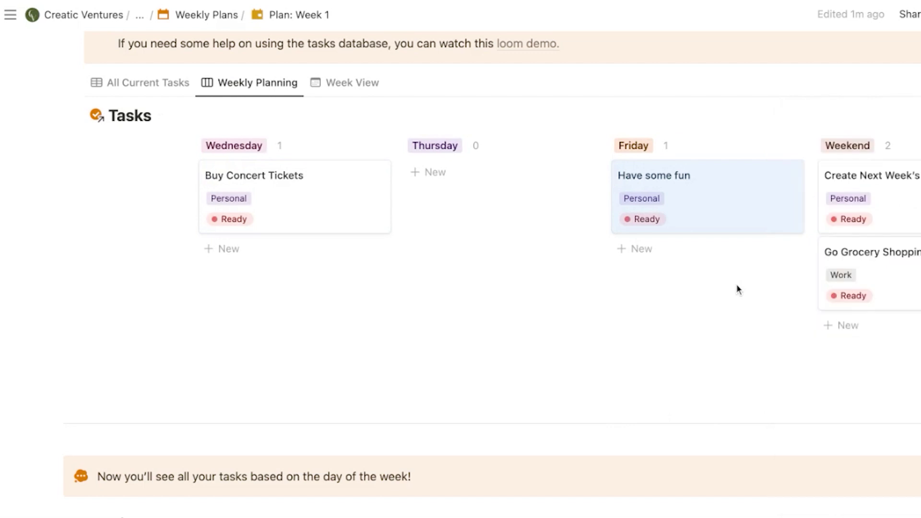
Step: Set the Due Date of both Weekend tasks, Create Next Week's Todo List and Go Grocery Shopping, to Apr 15, 2023
{"action": "scroll", "coordinate": [815, 312], "scroll_direction": "right", "scroll_amount": 3}
{"action": "mouse_move", "coordinate": [906, 354]}
{"action": "left_mouse_down"}
{"action": "mouse_move", "coordinate": [881, 207]}
{"action": "mouse_move", "coordinate": [906, 354]}
{"action": "left_mouse_up"}
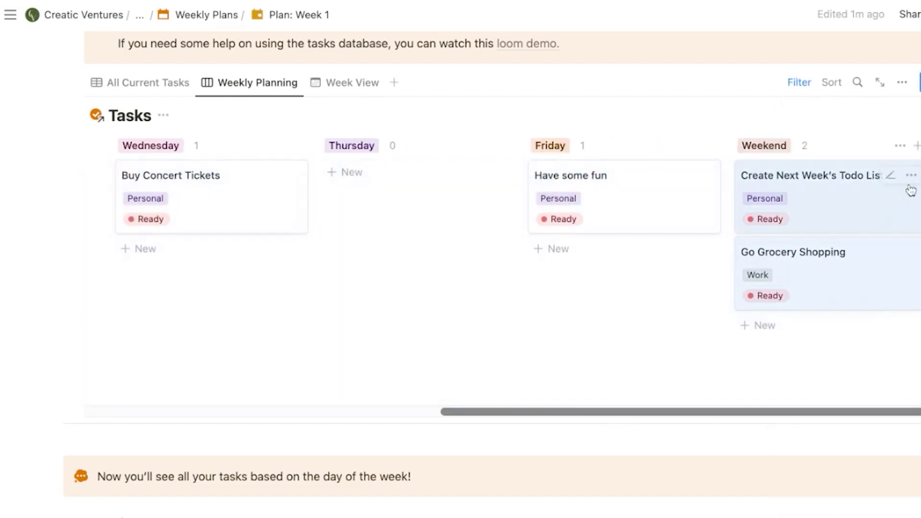
{"action": "left_click", "coordinate": [910, 176]}
{"action": "mouse_move", "coordinate": [893, 309]}
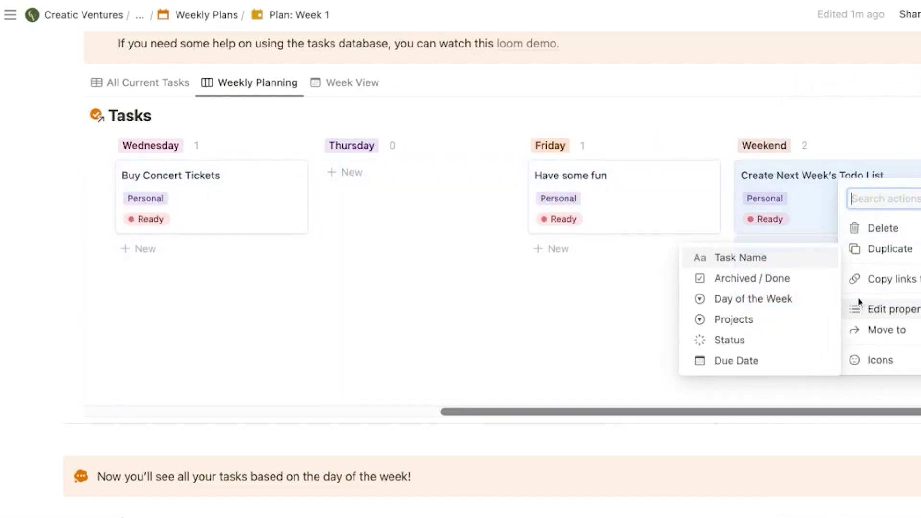
{"action": "left_click", "coordinate": [807, 360]}
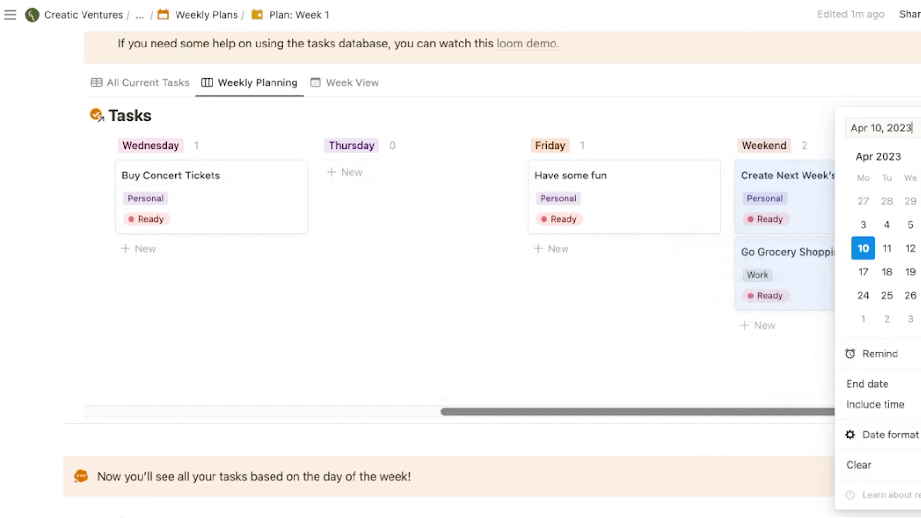
{"action": "left_click", "coordinate": [920, 248]}
{"action": "left_click", "coordinate": [448, 81]}
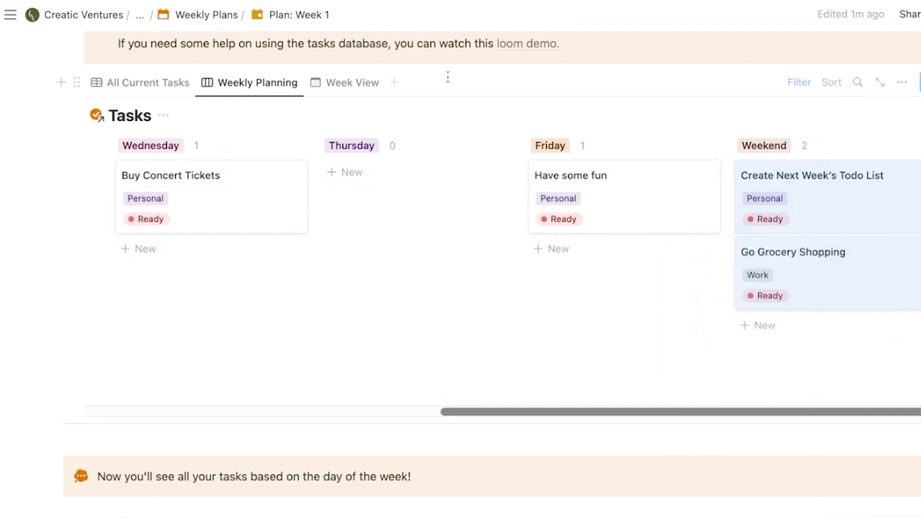
Step: Show the Tasks database in Week View and review the daily task lists from Monday through Weekend
{"action": "left_click", "coordinate": [342, 93]}
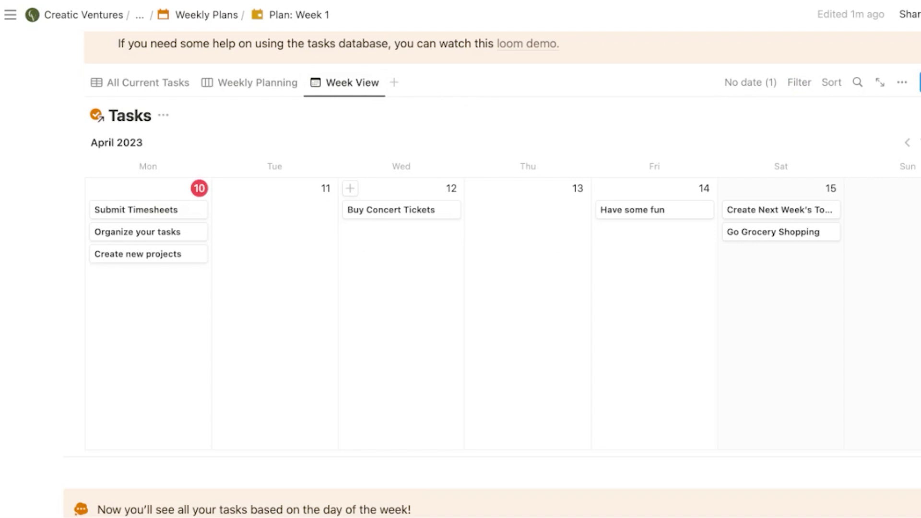
{"action": "scroll", "coordinate": [492, 287], "scroll_direction": "down", "scroll_amount": 10}
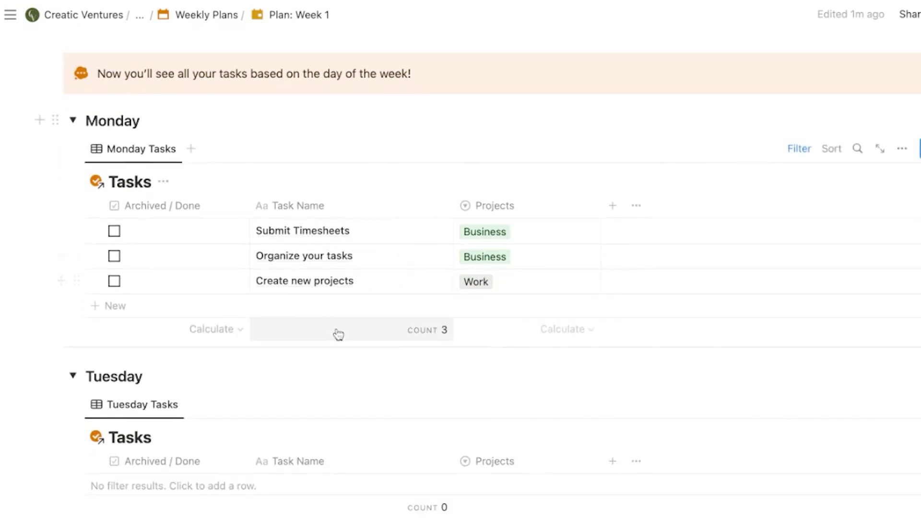
{"action": "scroll", "coordinate": [334, 313], "scroll_direction": "down", "scroll_amount": 8}
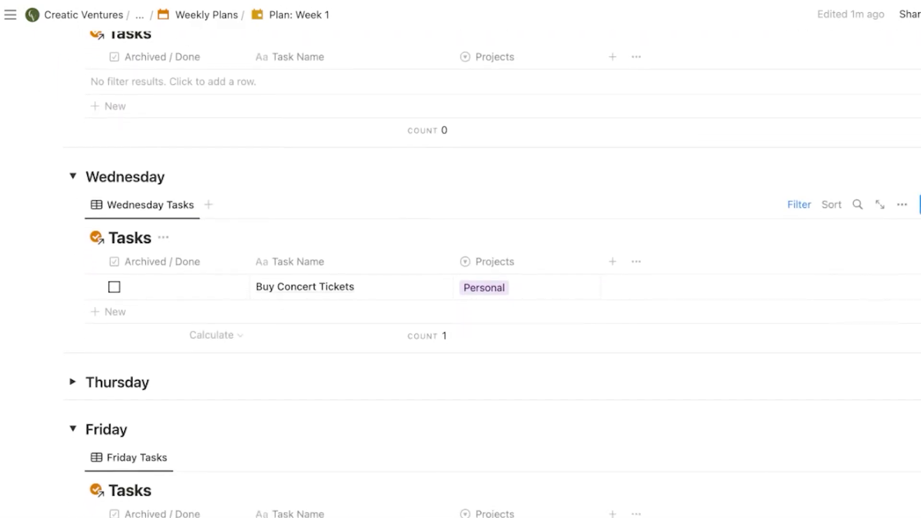
{"action": "scroll", "coordinate": [121, 434], "scroll_direction": "down", "scroll_amount": 5}
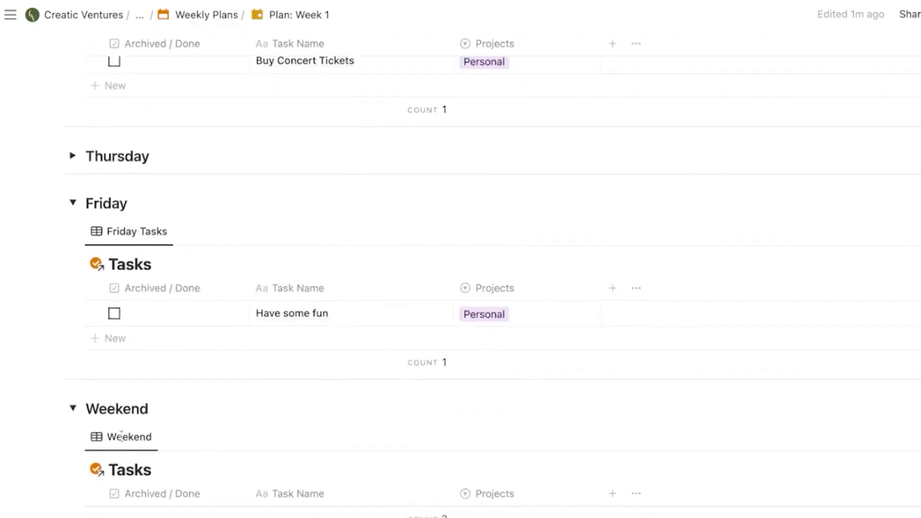
{"action": "scroll", "coordinate": [121, 434], "scroll_direction": "down", "scroll_amount": 5}
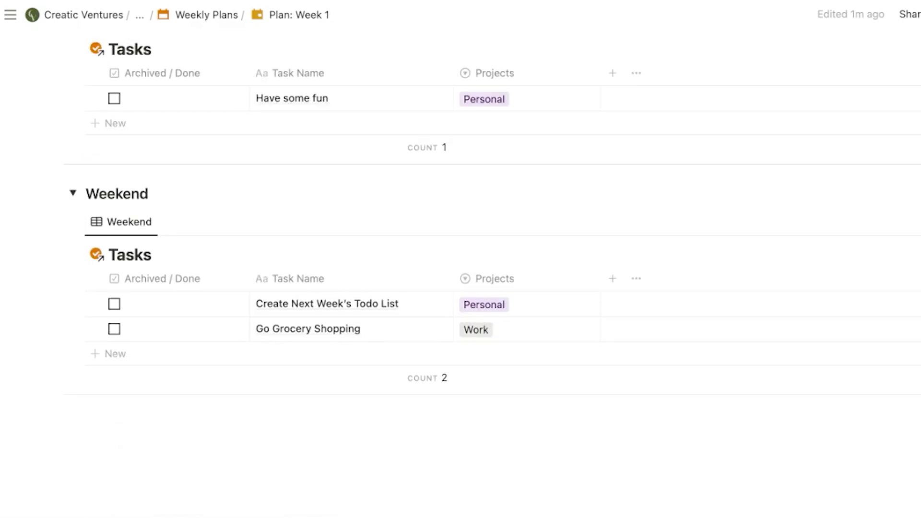